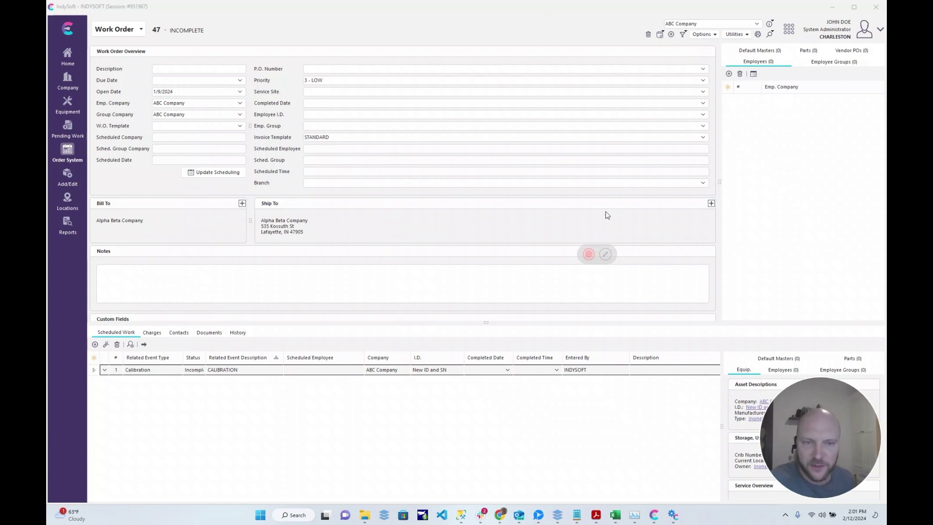
Show the statuses that the work order can be changed to.
left_click_drag(596, 249, 831, 249)
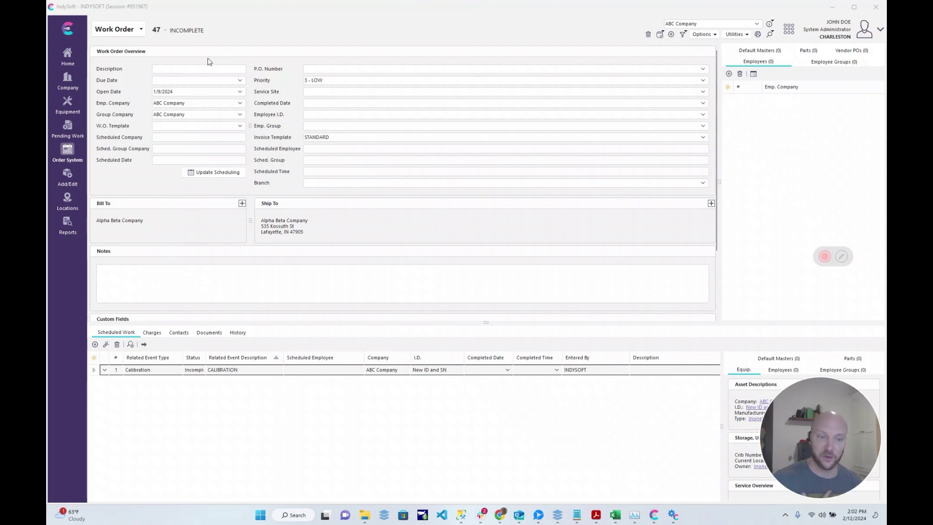
left_click(187, 31)
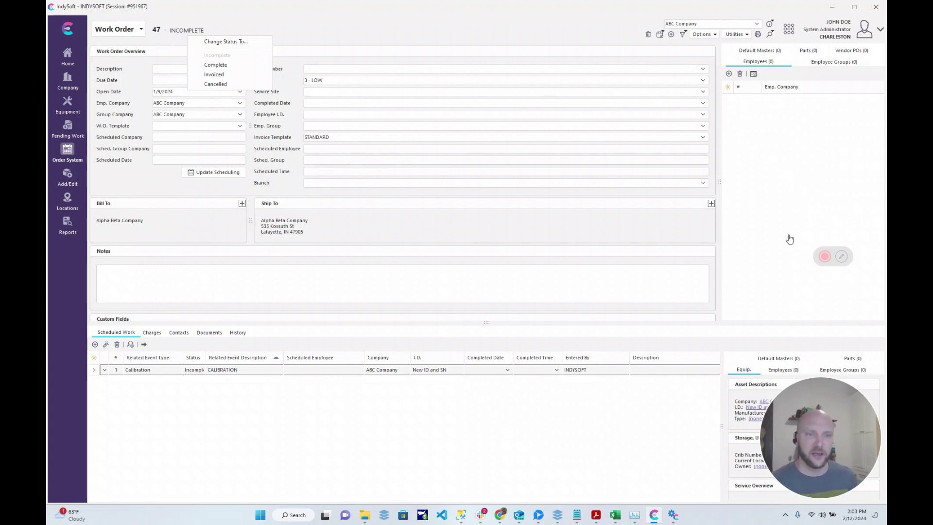
Customize the work order header layout by adding the "/" separator and the Sub-Status item directly after the Status.
right_click(505, 30)
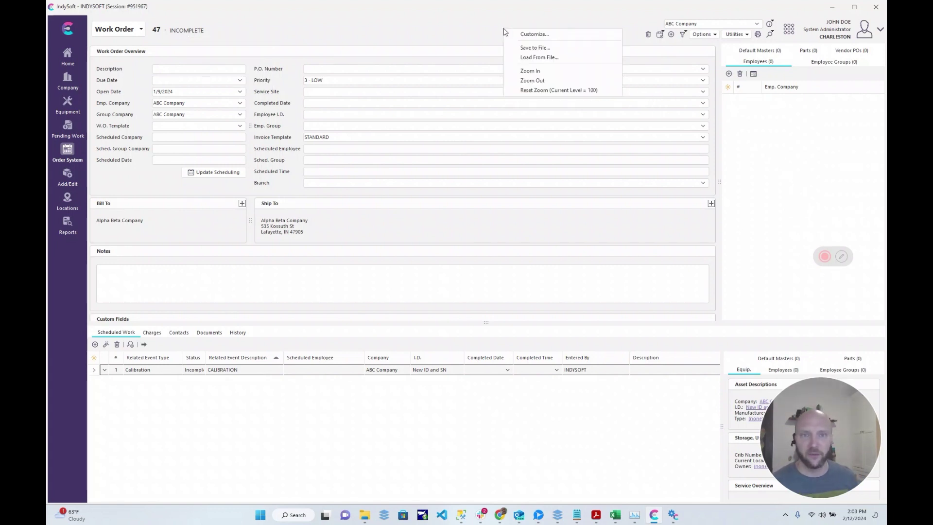
left_click(523, 35)
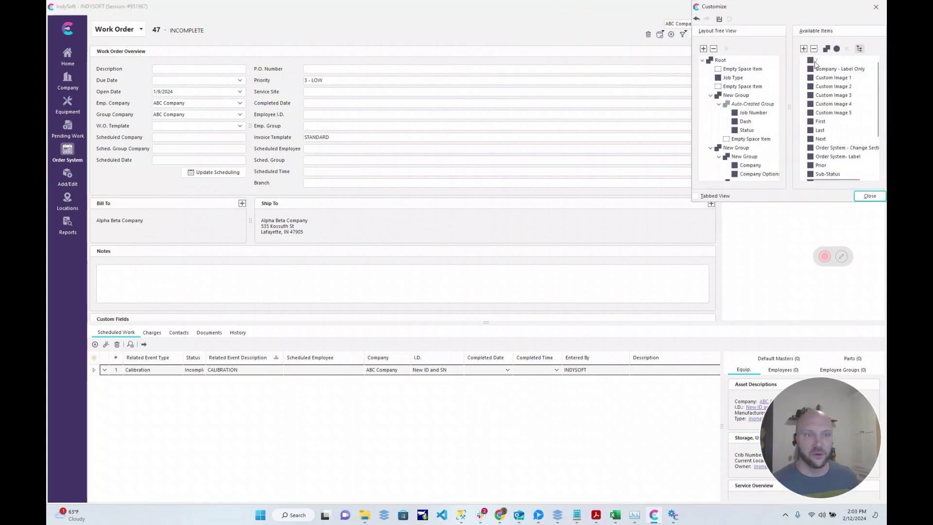
left_click_drag(814, 65, 205, 33)
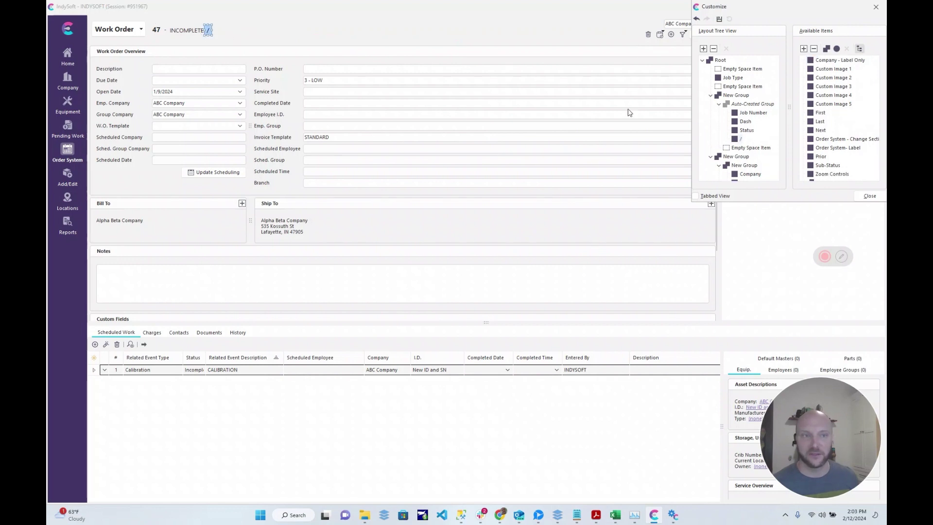
scroll(860, 138, "down", 2)
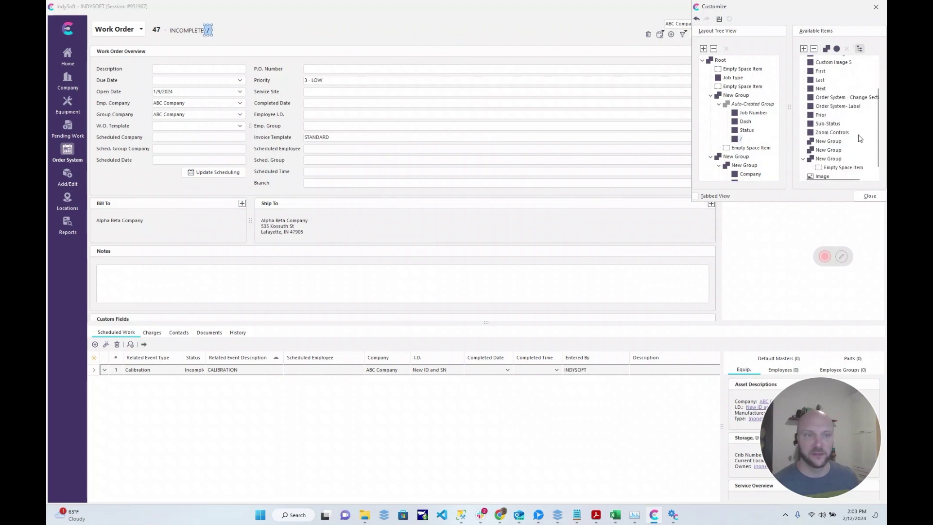
left_click(832, 126)
left_click_drag(832, 125, 224, 35)
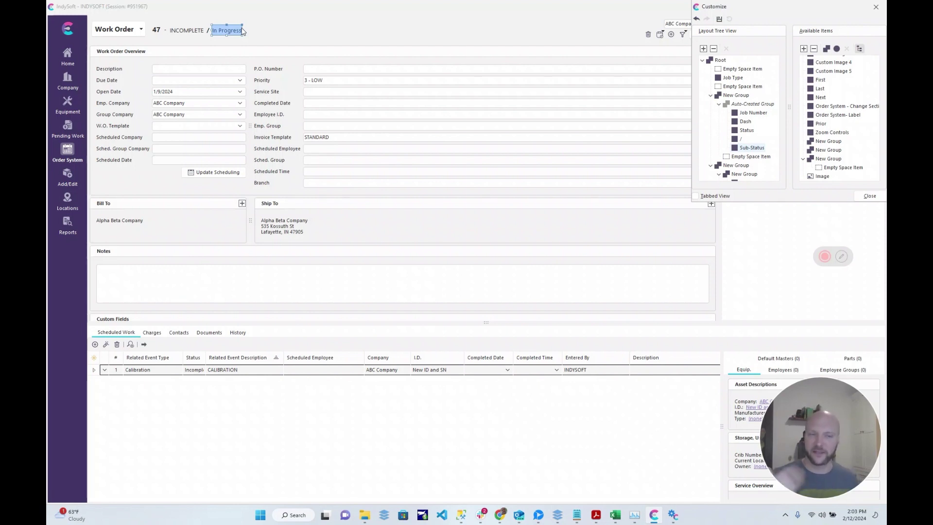
Finish customizing and save the header layout with the check-in note "test".
left_click(870, 197)
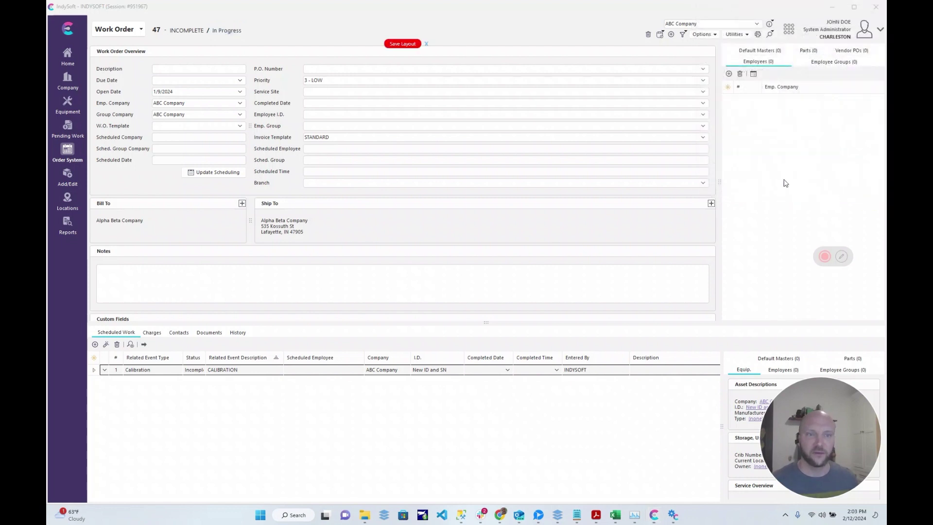
left_click(397, 45)
left_click(385, 227)
type("test")
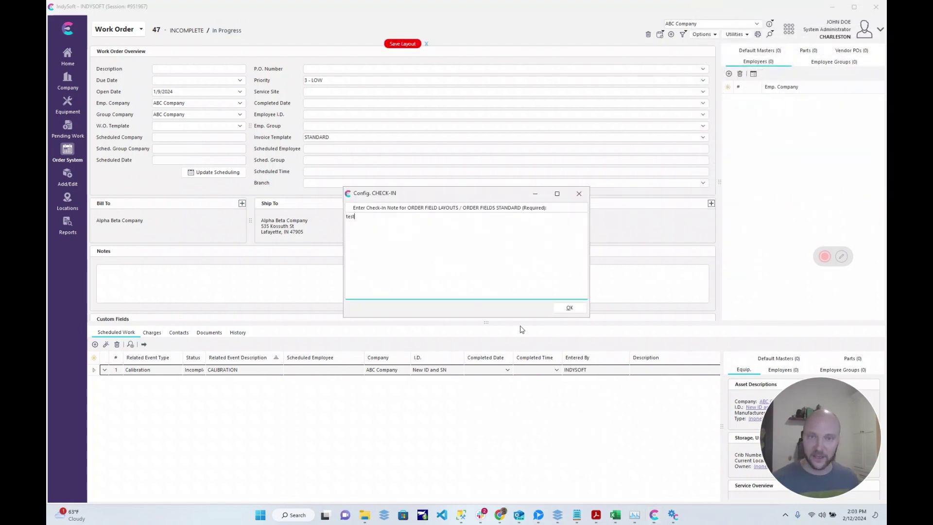
left_click(578, 309)
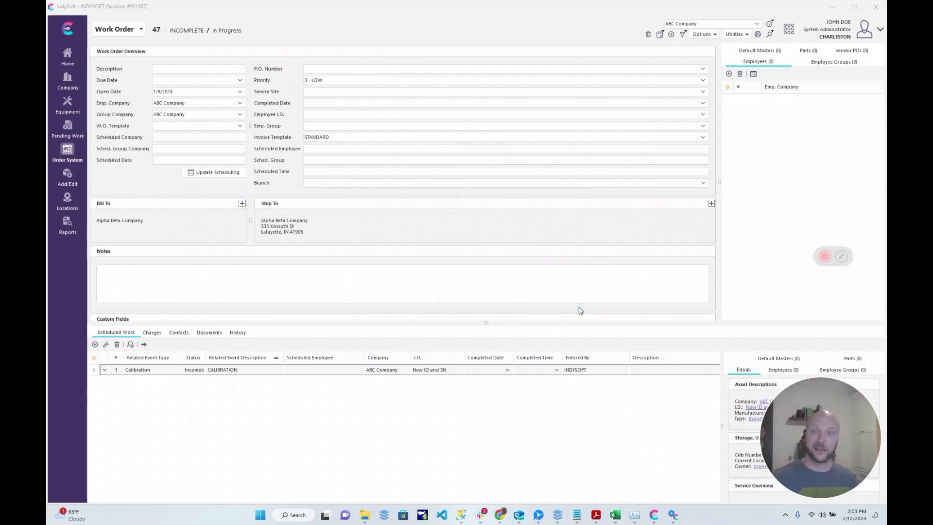
Look through the Estimate, Invoice and Work Order Sub-Statuses in the system-wide Order System Lists of Add/Edit.
left_click(67, 181)
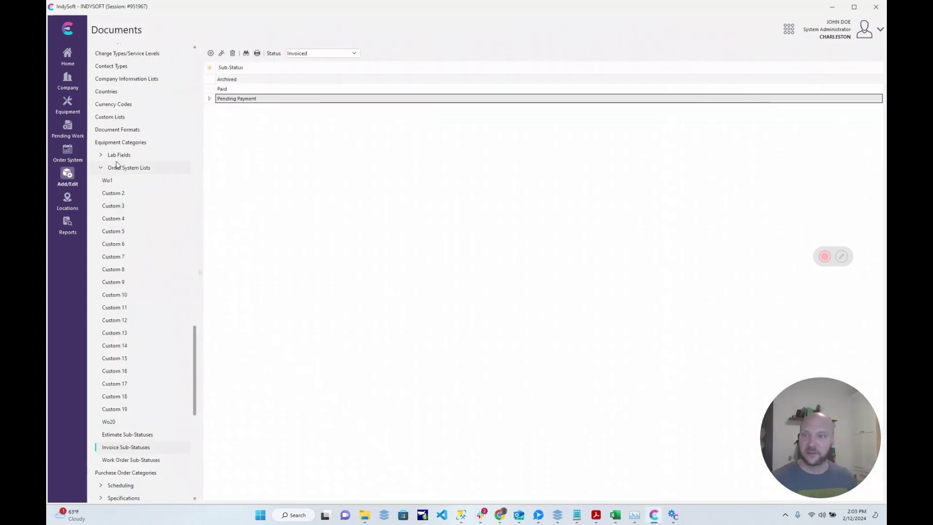
scroll(127, 151, "up", 2)
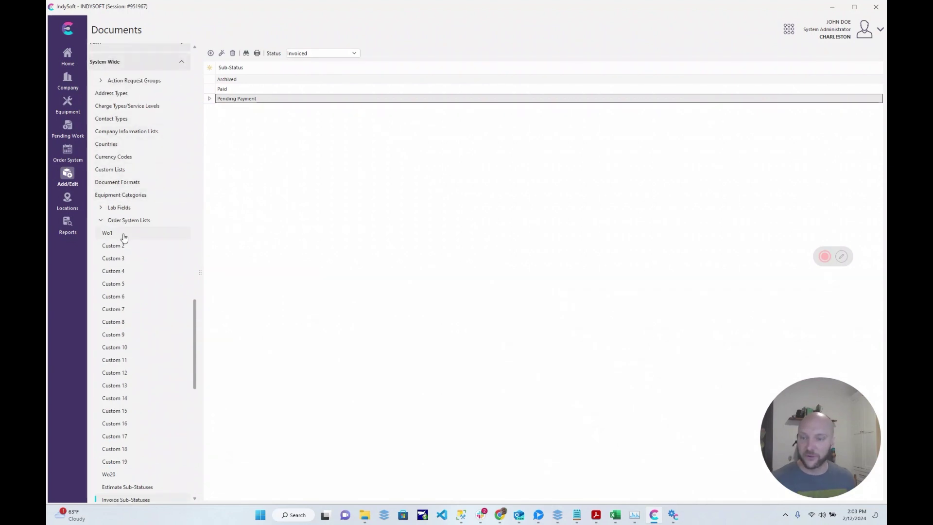
scroll(145, 292, "down", 2)
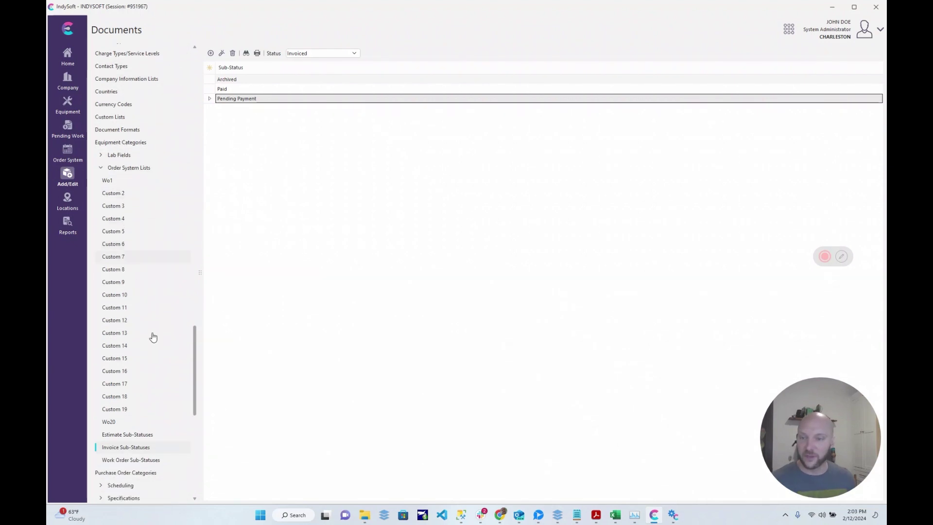
left_click(142, 438)
left_click(132, 447)
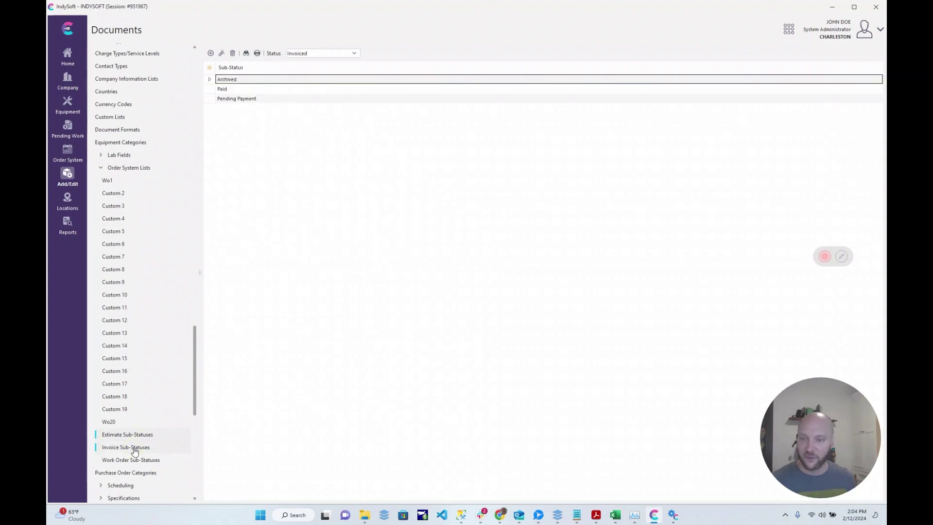
left_click(134, 461)
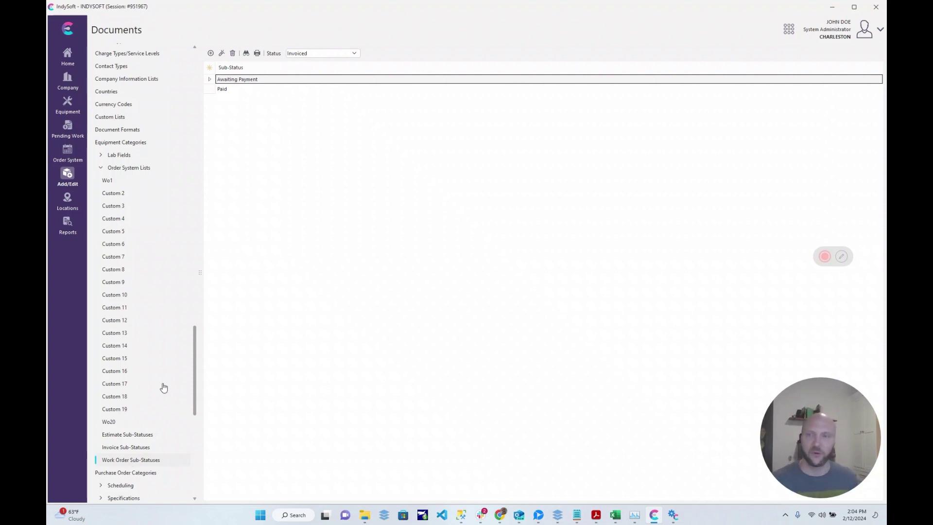
Compare the work order sub-statuses defined for the Incomplete and Complete statuses.
left_click(354, 54)
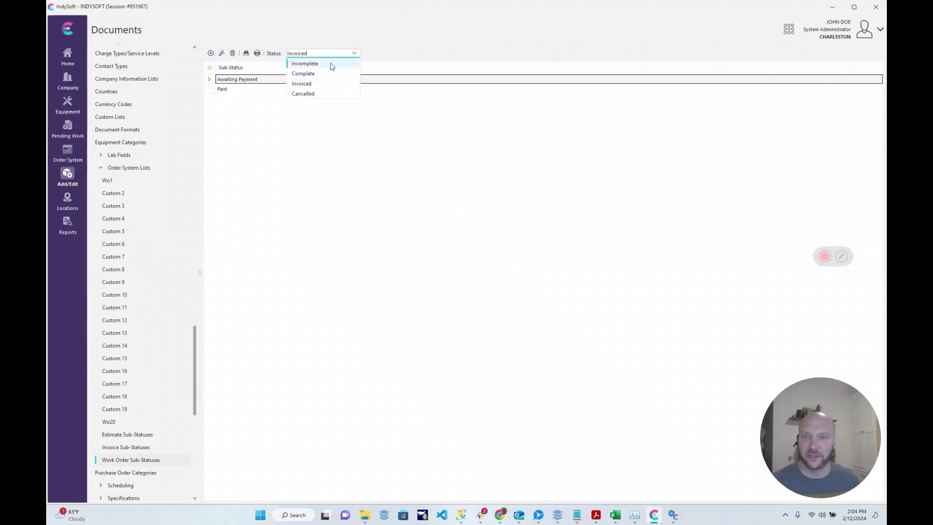
left_click(322, 64)
left_click(354, 55)
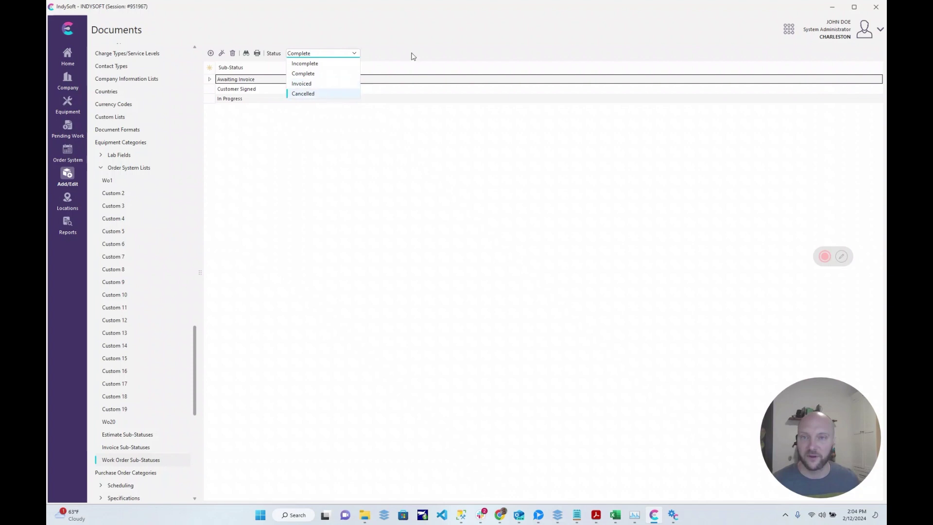
left_click(414, 55)
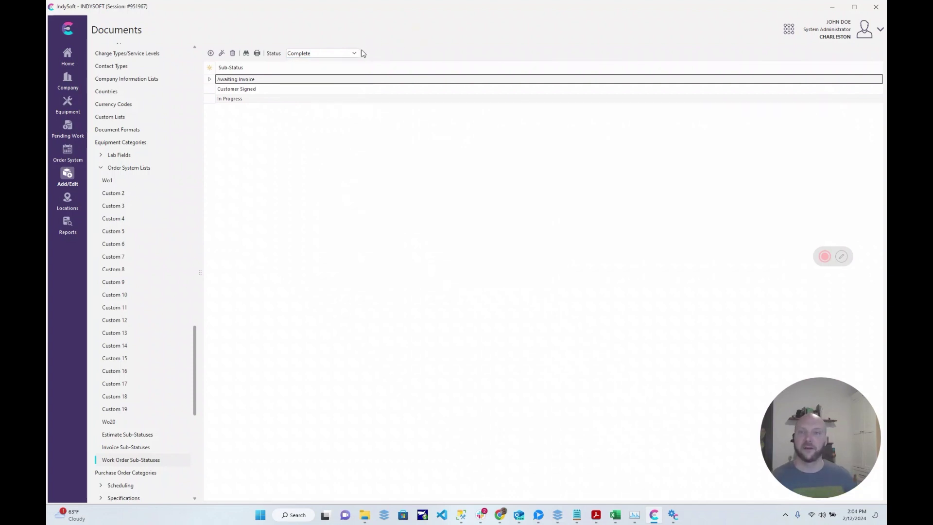
left_click(354, 54)
left_click(348, 63)
key("Down")
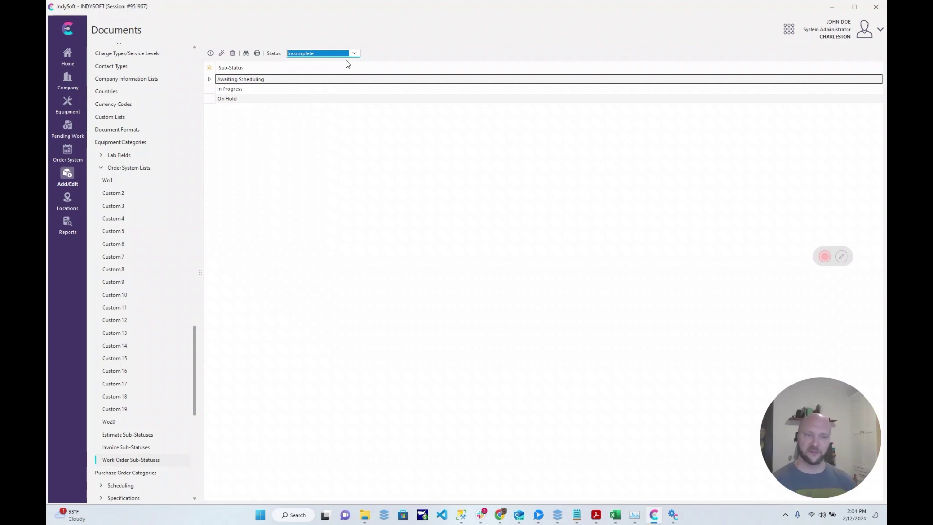
left_click(354, 54)
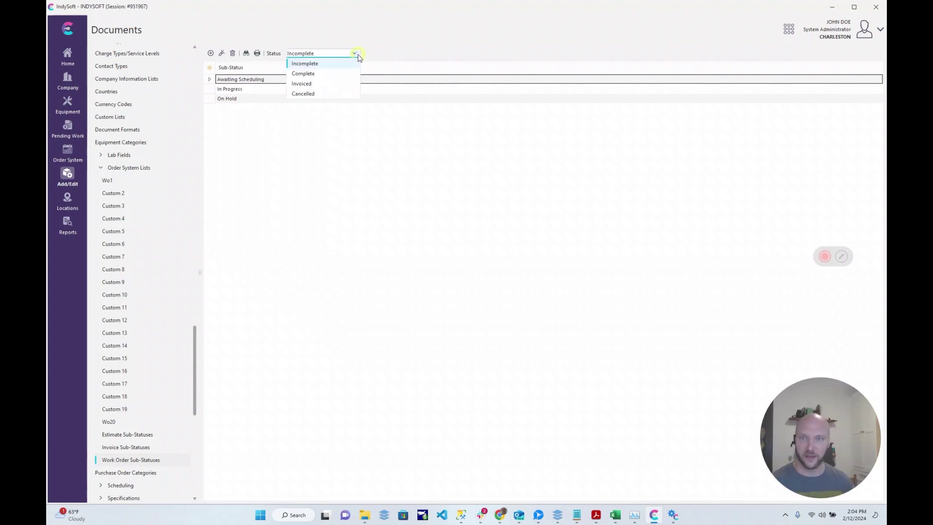
left_click(346, 77)
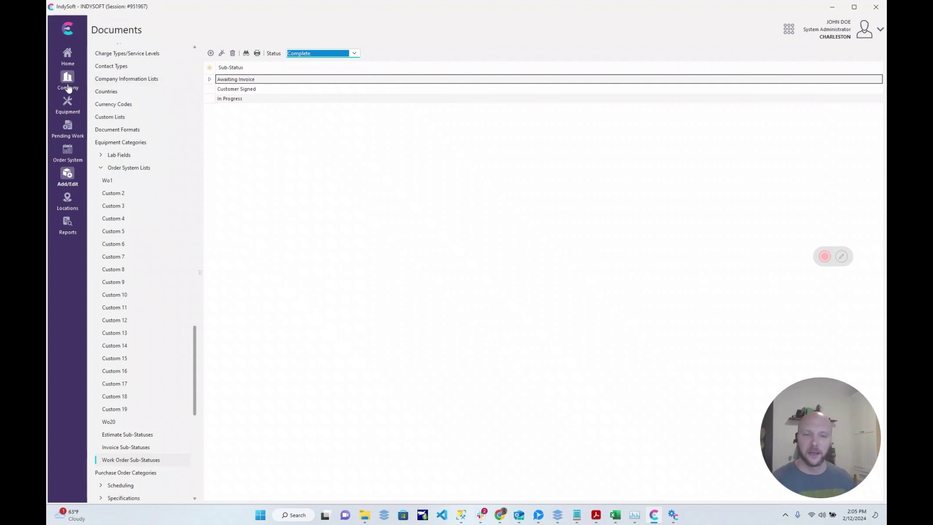
Review the default sub-status settings in the Order System Preferences, including the work order choices, without saving changes.
left_click(71, 155)
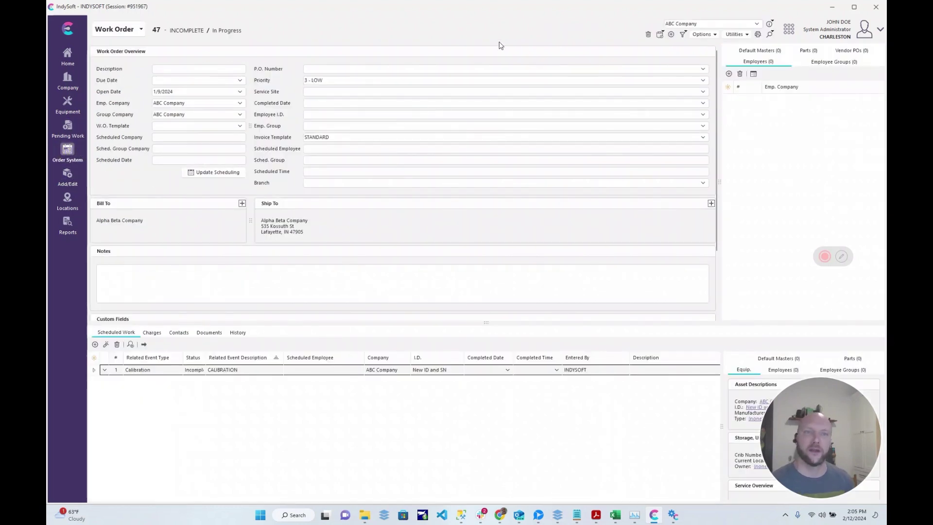
left_click(715, 35)
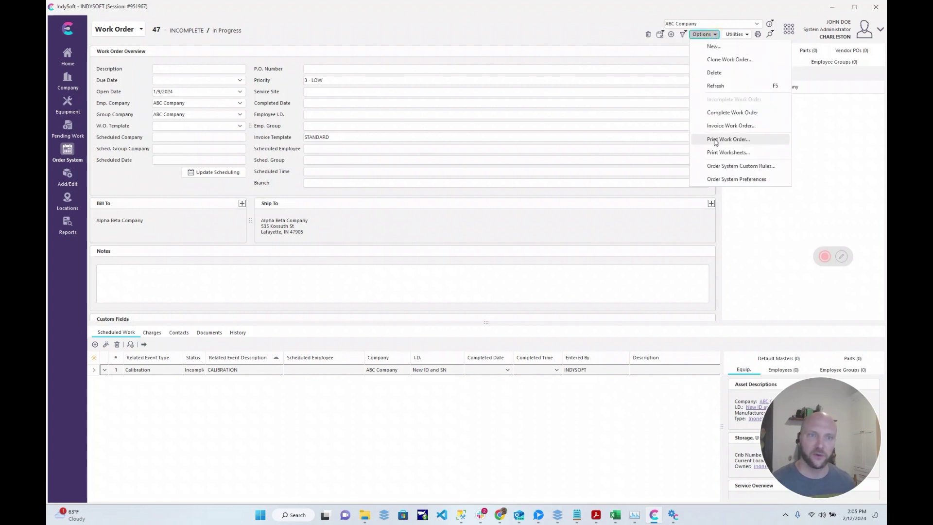
left_click(717, 179)
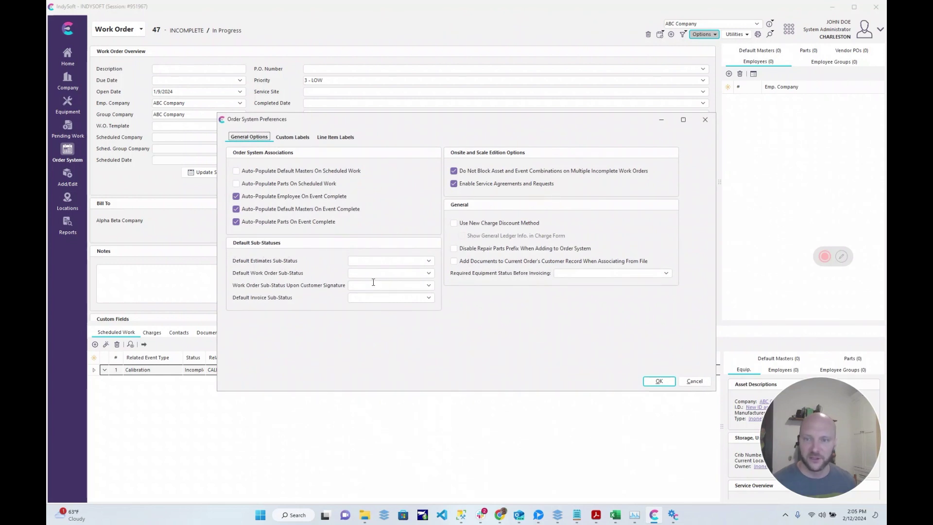
left_click(428, 273)
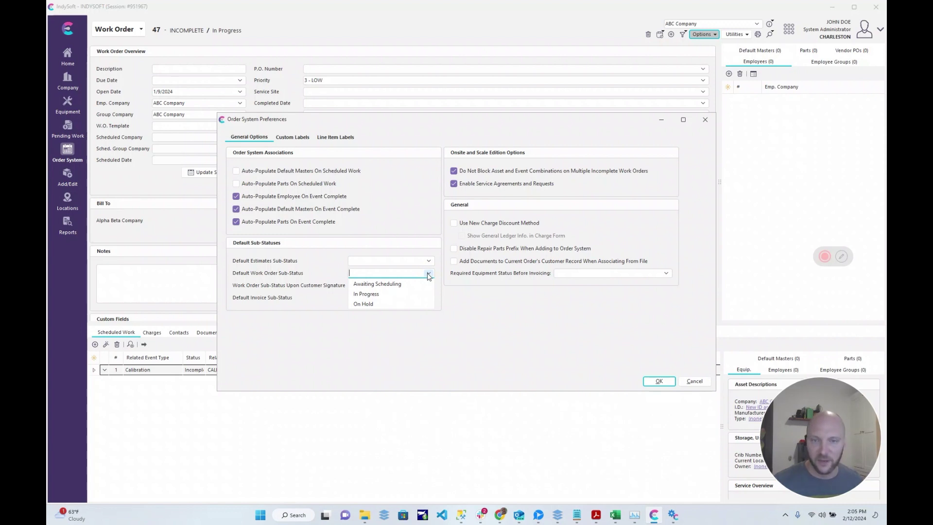
left_click(707, 382)
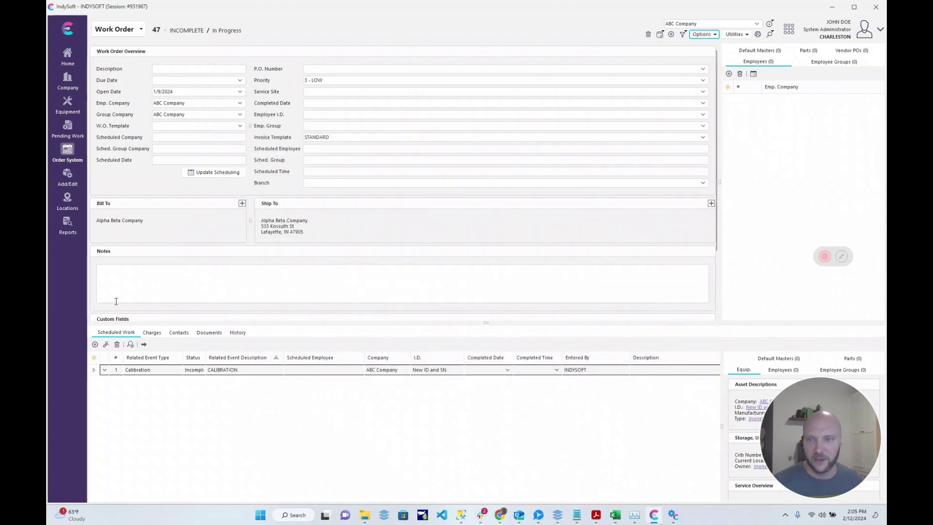
Add a work order sub-status called "New" under the Incomplete status in Add/Edit.
left_click(64, 182)
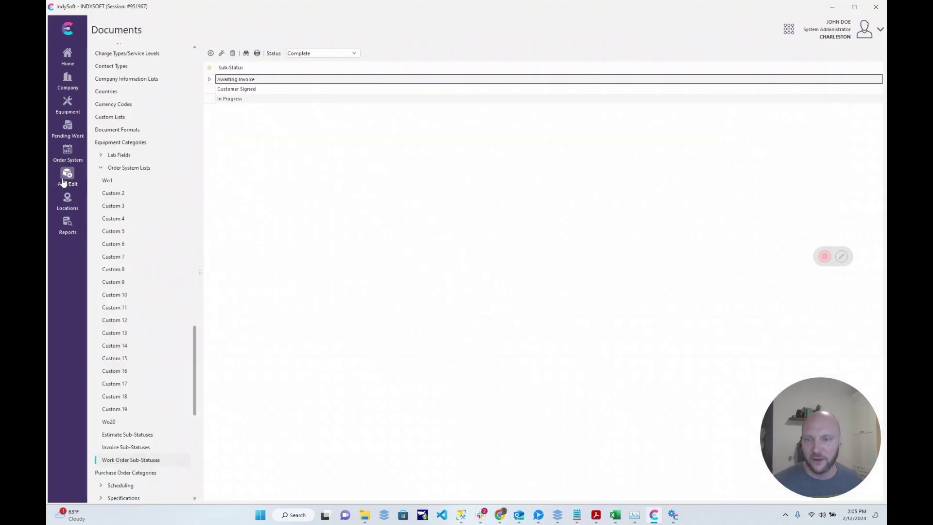
left_click(321, 53)
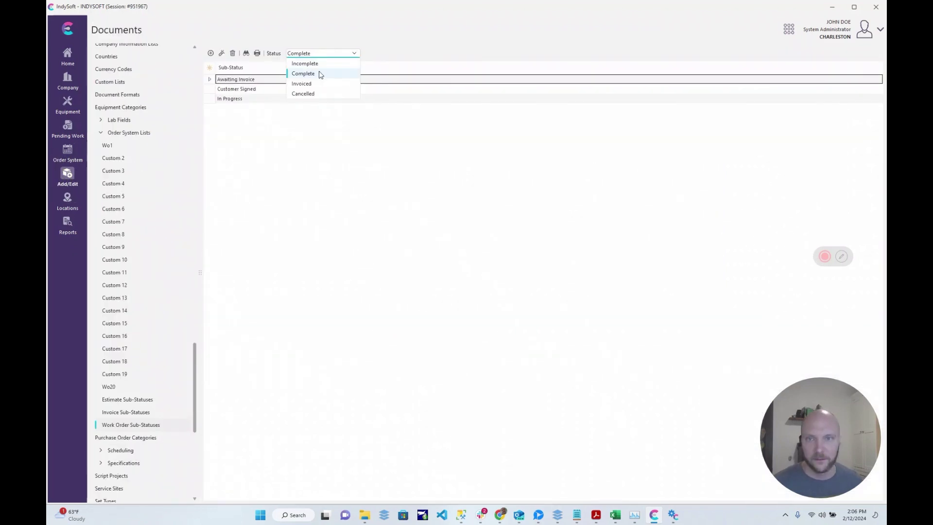
left_click(320, 65)
left_click(211, 53)
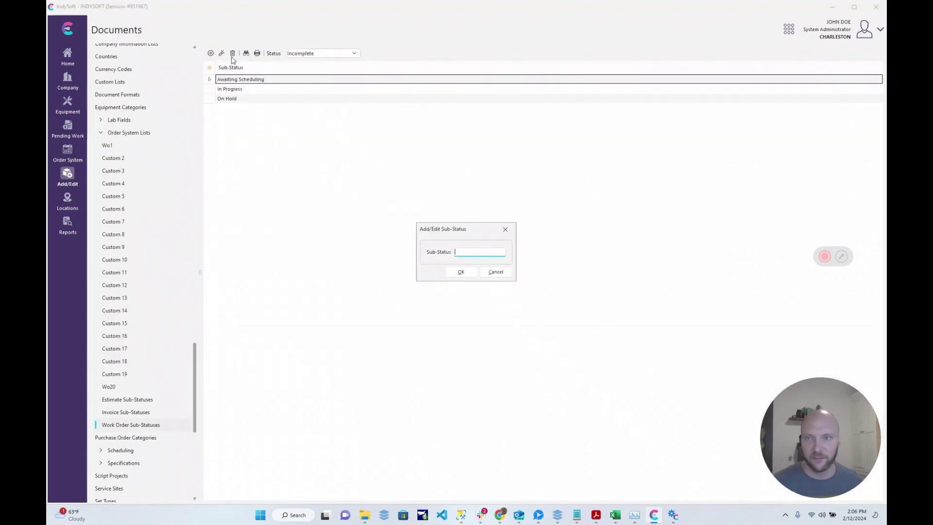
type("New")
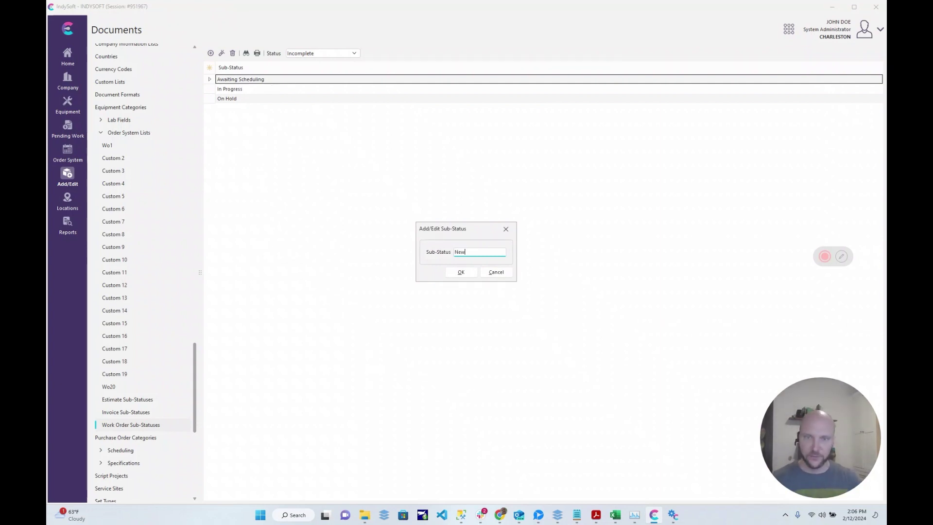
key("Return")
Set the Default Work Order Sub-Status to New in the Order System Preferences and save.
left_click(68, 150)
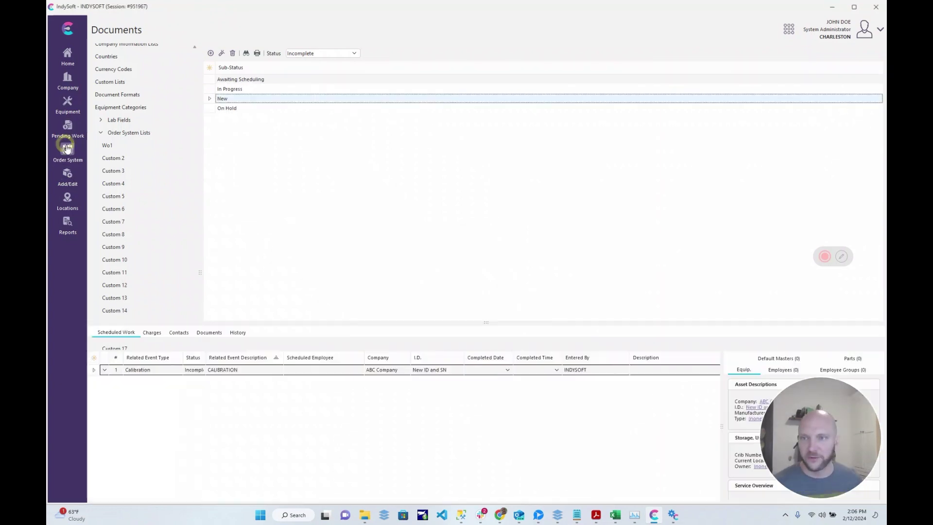
left_click(703, 34)
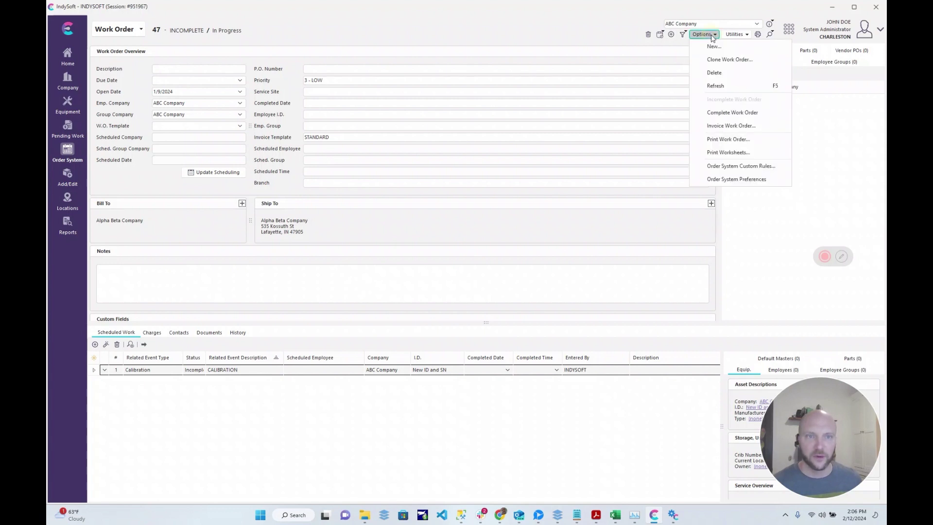
left_click(729, 179)
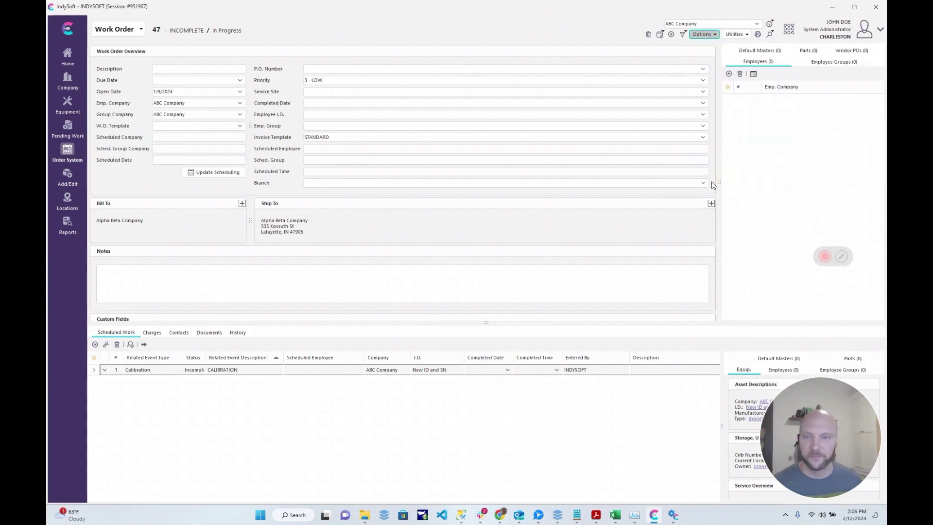
left_click(429, 274)
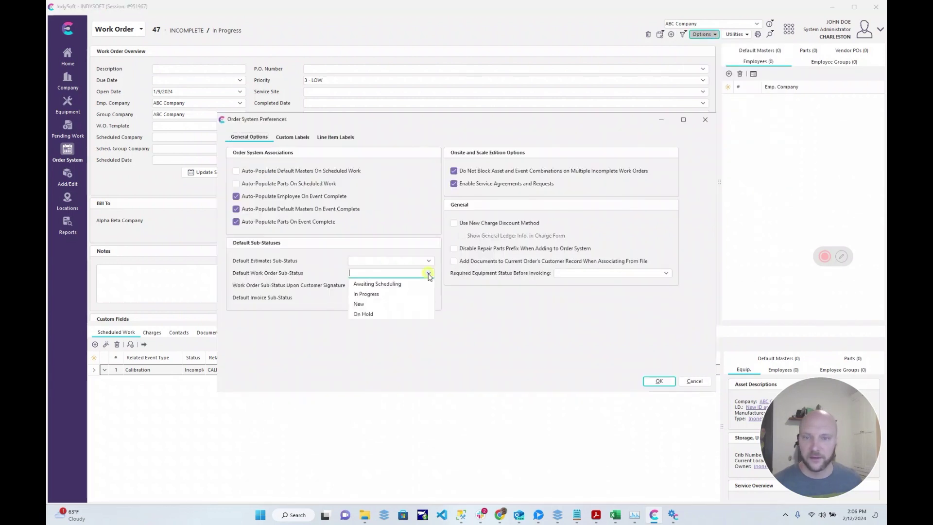
left_click(365, 304)
left_click(658, 381)
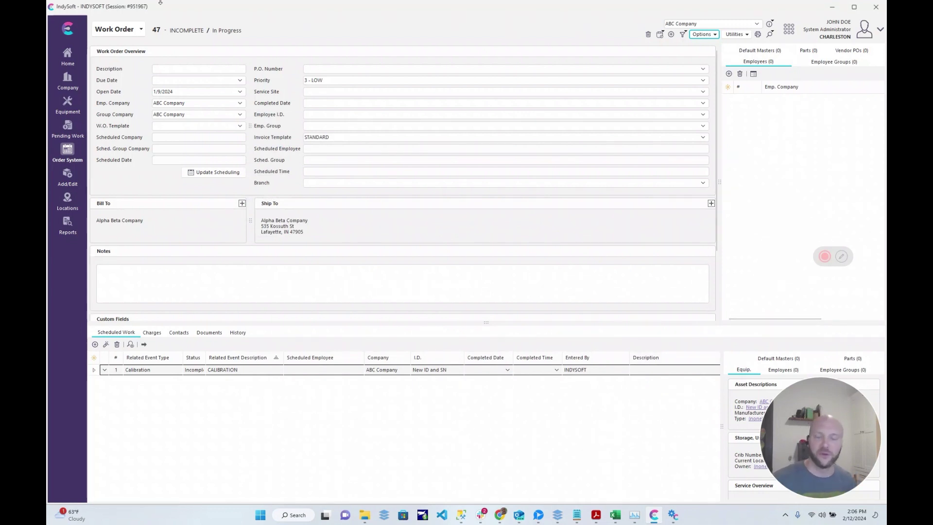
Create work order 50 for ABC Company with the sub-status Awaiting Scheduling, and dismiss the WO Num prompt.
left_click(670, 34)
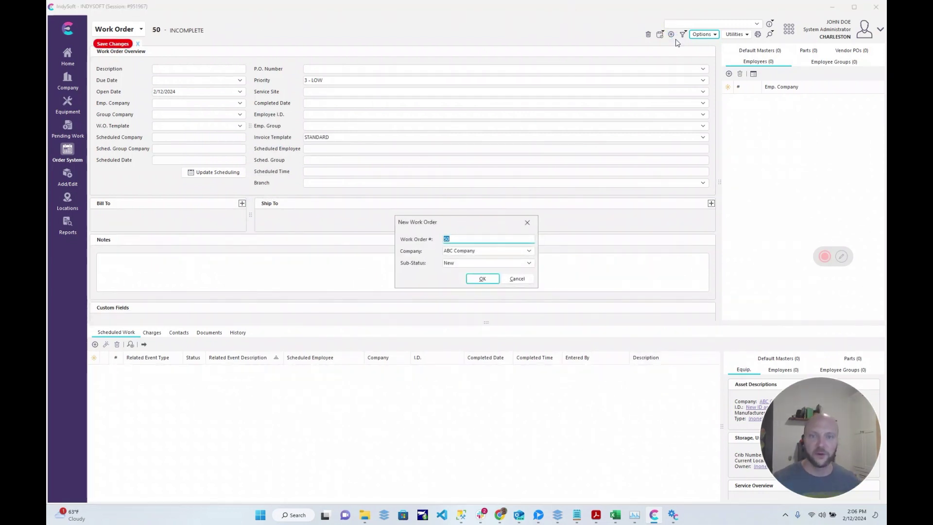
left_click(528, 263)
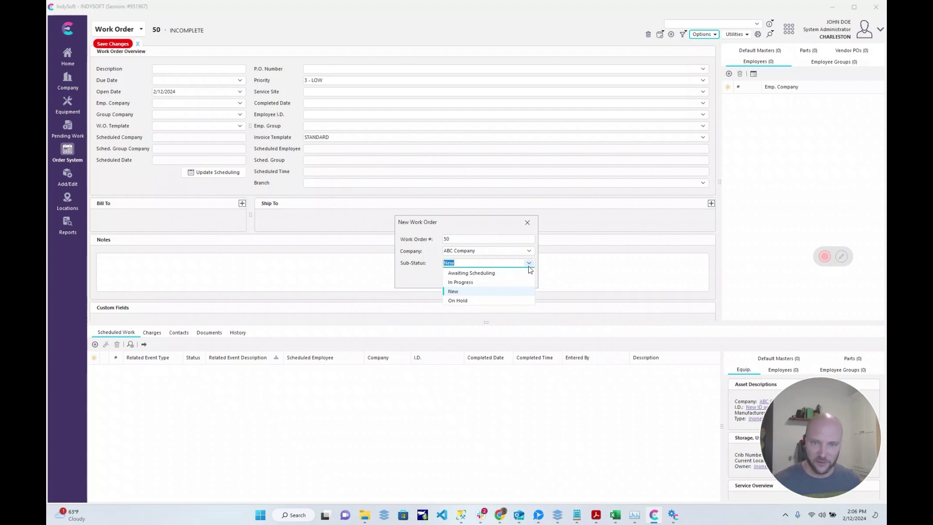
left_click(487, 273)
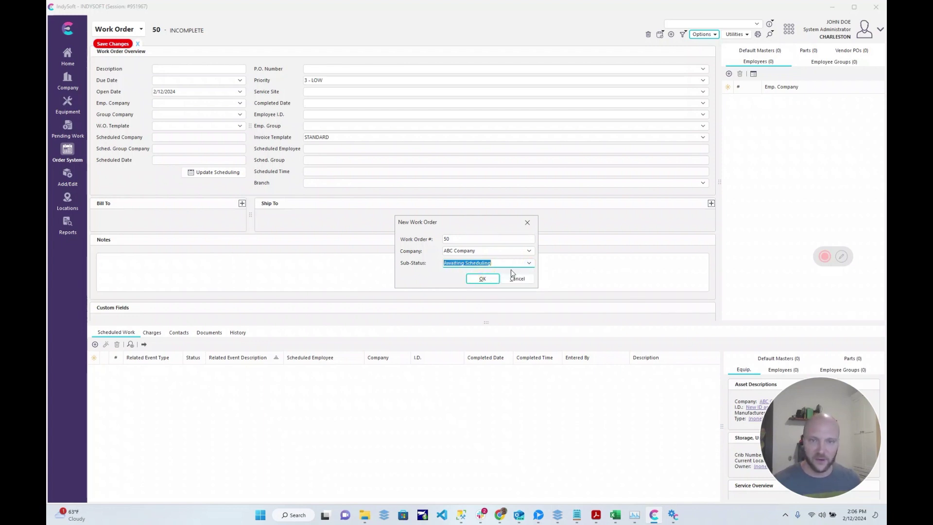
left_click(482, 278)
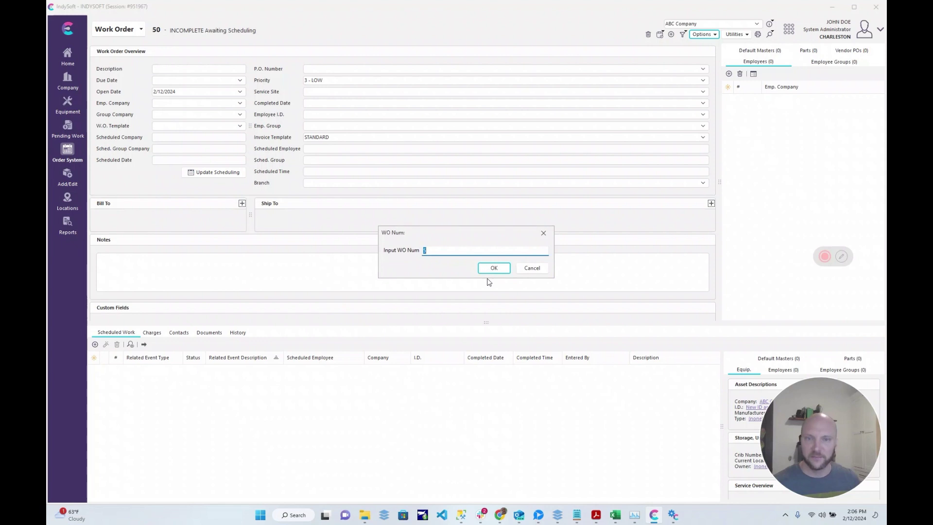
left_click(541, 270)
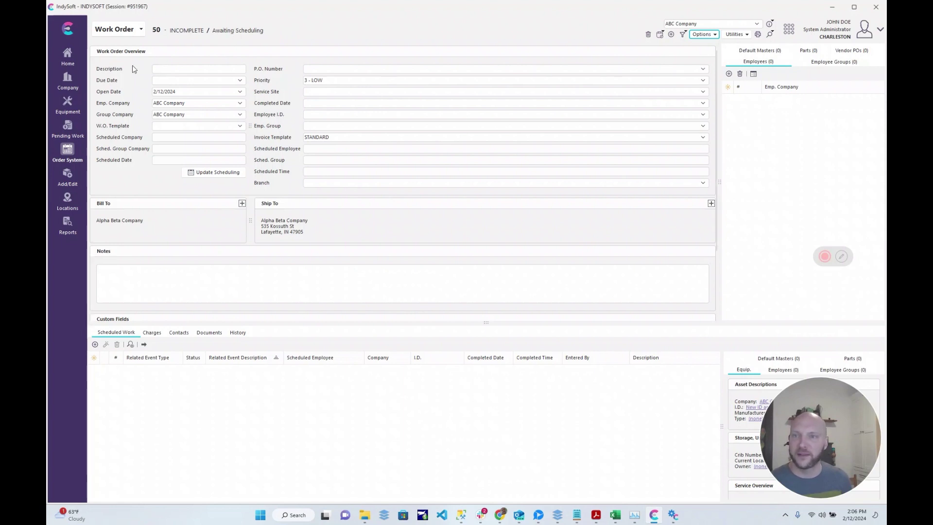
Refresh the work orders list in Pending Work and examine the sub-status of each order, including work order 50.
left_click(68, 128)
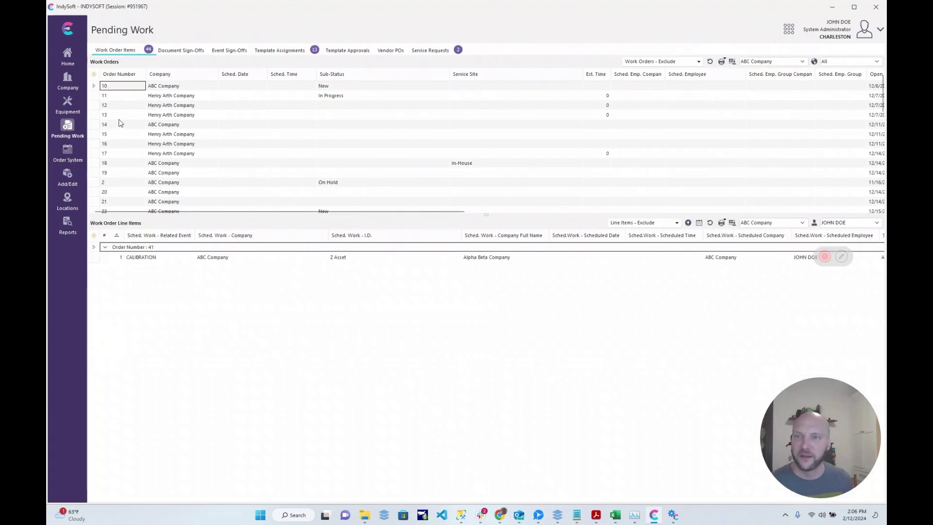
scroll(120, 122, "down", 9)
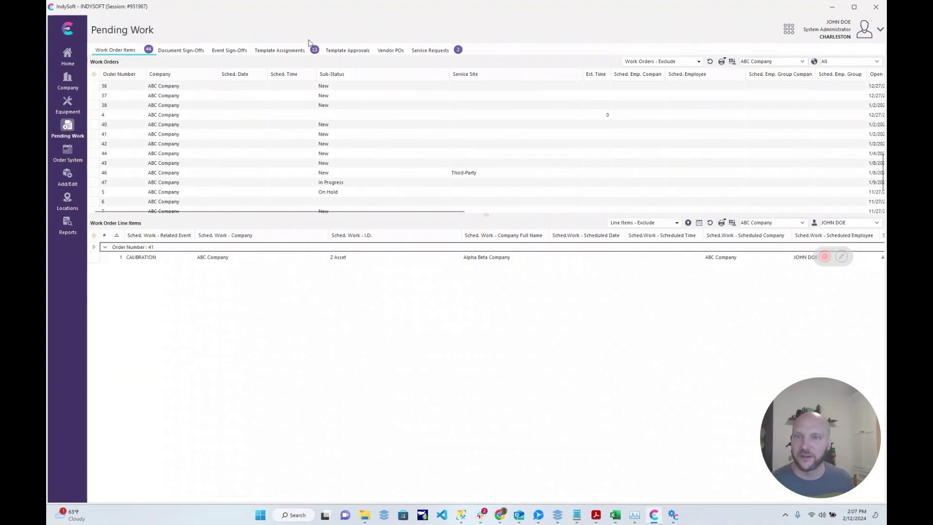
left_click(709, 62)
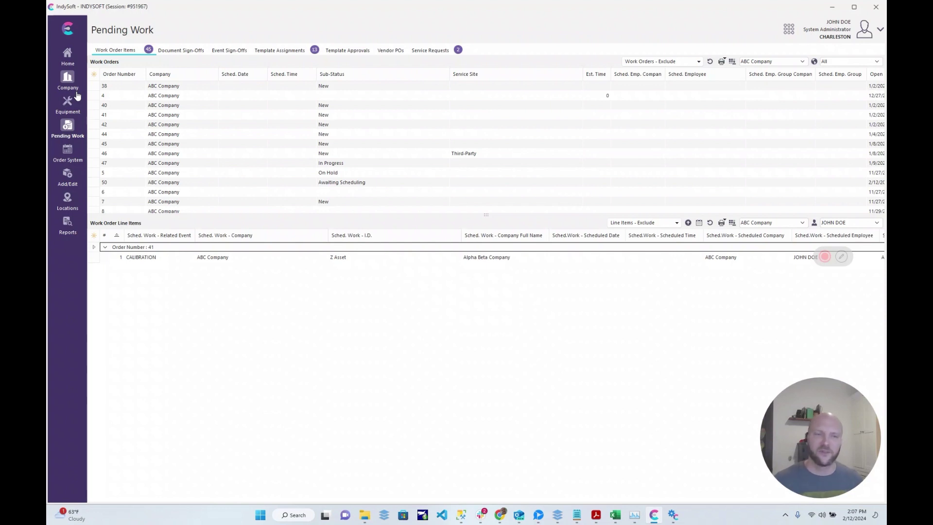
Switch to the Work Flow Configuration Wizard showing the work order transfer settings of the RECEIVE IN LAB event.
left_click(674, 514)
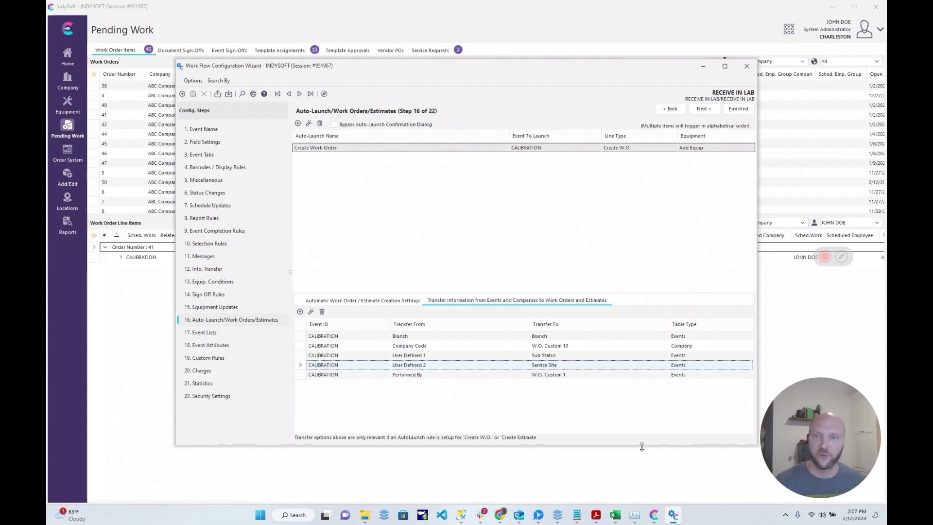